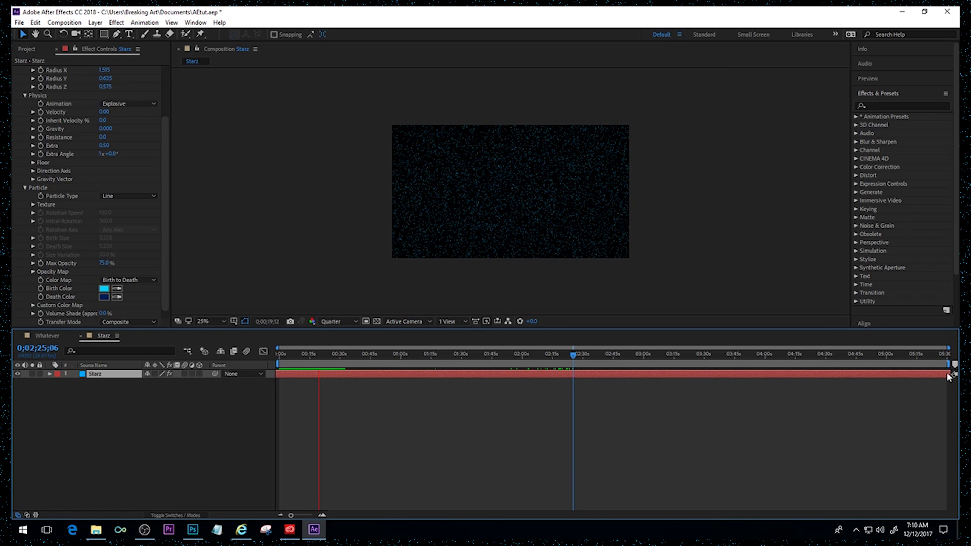
Step: Set the preview to Full resolution and Easy Ease the Starz Scale keyframes
{"action": "left_click", "coordinate": [338, 320]}
{"action": "left_click", "coordinate": [340, 346]}
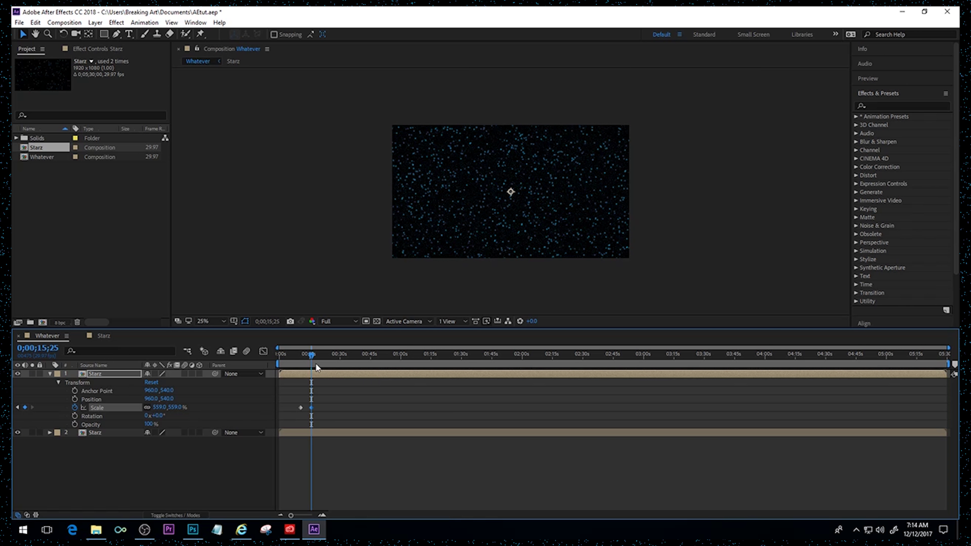
{"action": "left_click_drag", "start_coordinate": [315, 366], "coordinate": [308, 364]}
{"action": "key", "text": "equal"}
{"action": "key", "text": "equal"}
{"action": "key", "text": "equal"}
{"action": "key", "text": "F9"}
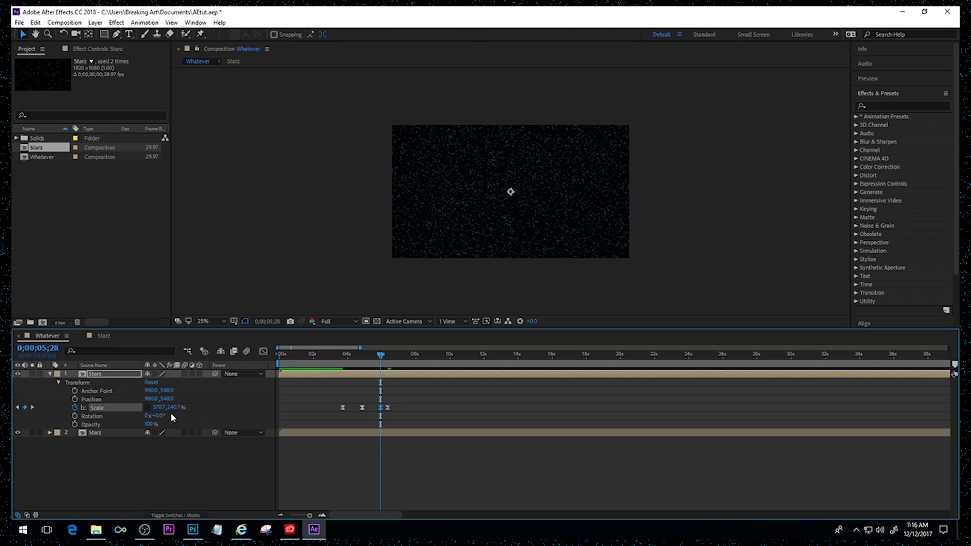
Step: Make the Starz layer 3D, push it back to Z -2681, and preview from the start
{"action": "left_click", "coordinate": [199, 373]}
{"action": "left_click_drag", "start_coordinate": [177, 398], "coordinate": [153, 399]}
{"action": "key", "text": "space"}
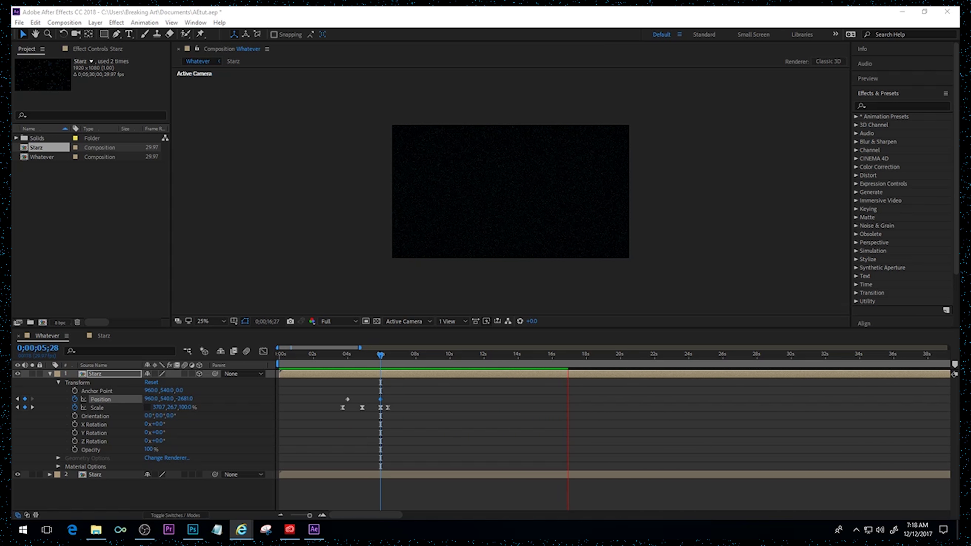
Step: Move the current time later, to around 17 seconds
{"action": "left_click", "coordinate": [573, 361]}
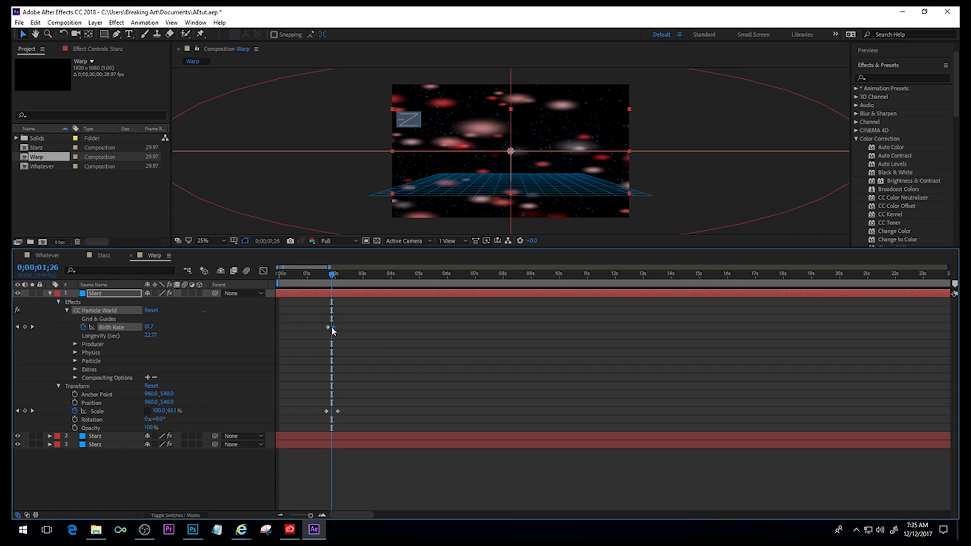
Step: At the second Scale keyframe, raise Opacity to keyframe the stars' fade-in
{"action": "left_click", "coordinate": [338, 278]}
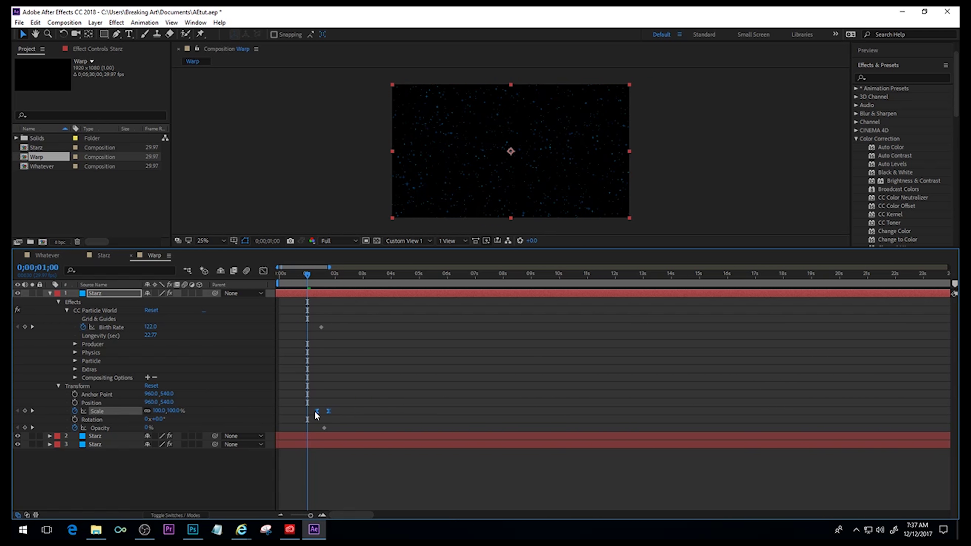
{"action": "left_click_drag", "start_coordinate": [311, 276], "coordinate": [320, 275]}
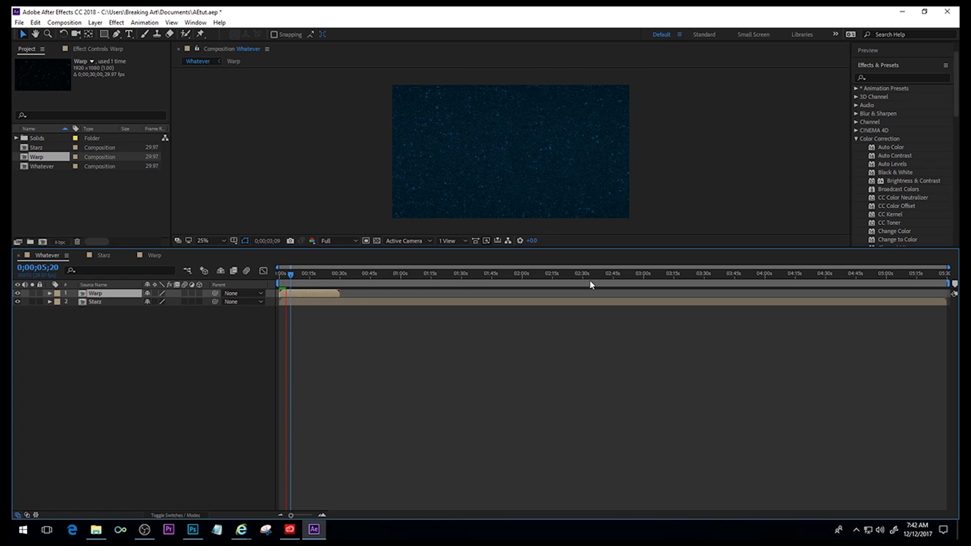
Step: Deselect the Warp layer and move later in time for the next Opacity keyframe
{"action": "key", "text": "ctrl+shift+a"}
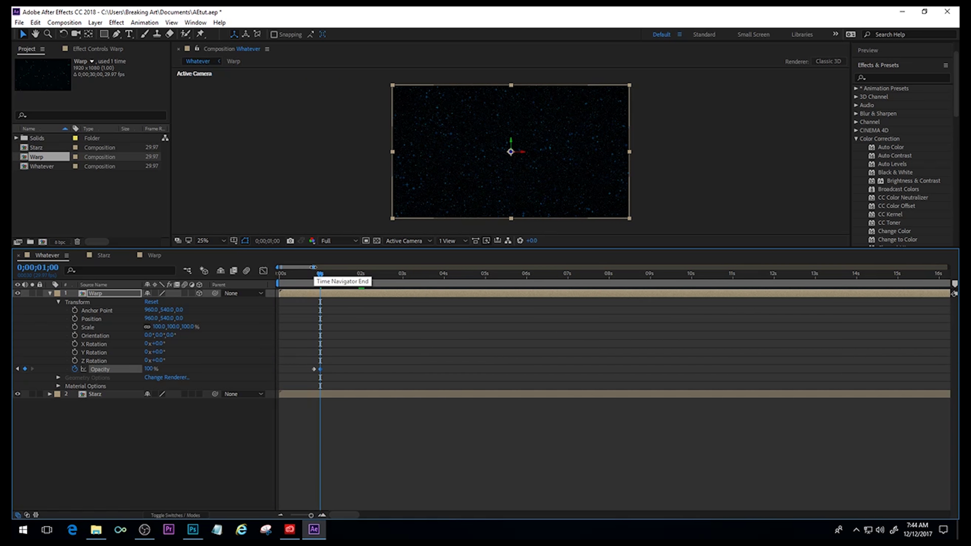
{"action": "left_click", "coordinate": [320, 274]}
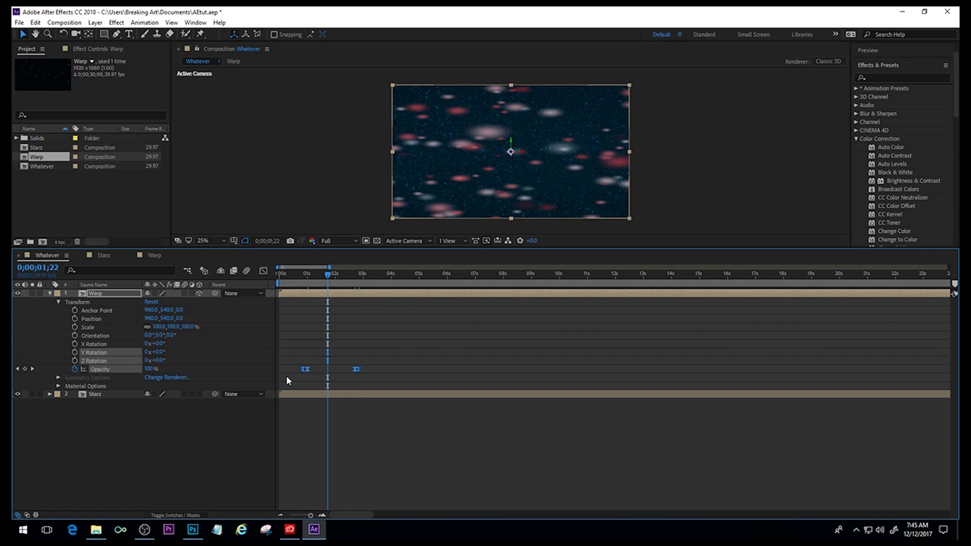
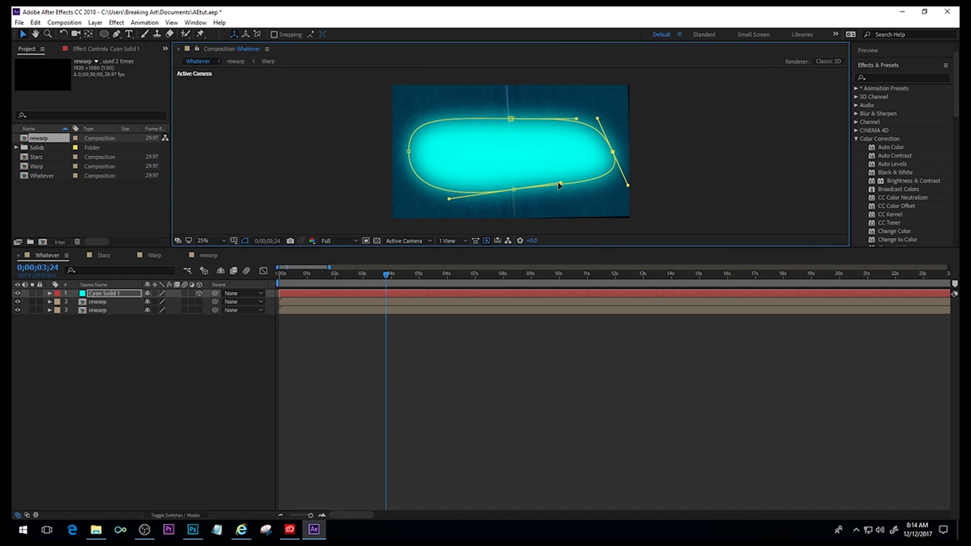
Step: Add a spot light with a 156° cone angle and stretch the masked cyan glow much wider
{"action": "left_click", "coordinate": [418, 152]}
{"action": "left_click", "coordinate": [485, 380]}
{"action": "left_click_drag", "start_coordinate": [150, 335], "coordinate": [165, 337]}
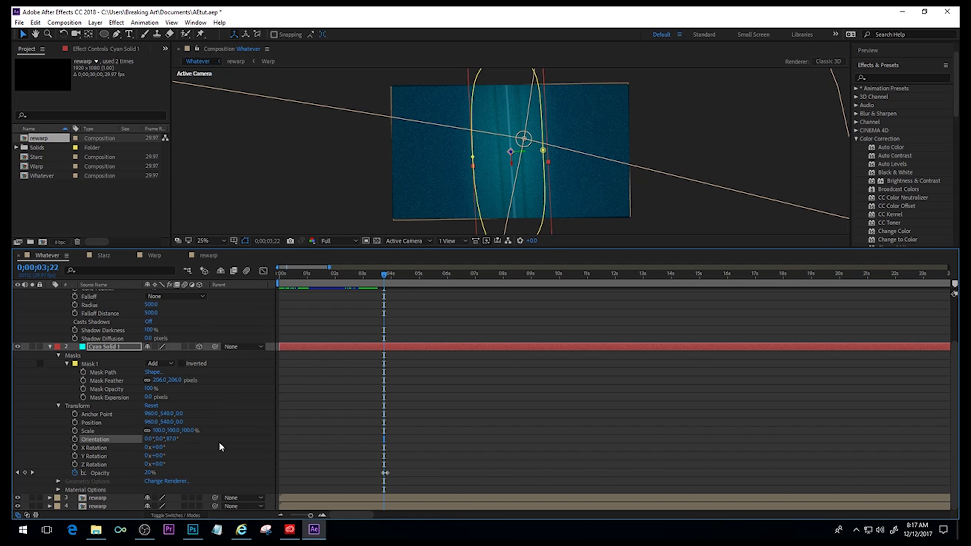
{"action": "left_click_drag", "start_coordinate": [167, 430], "coordinate": [198, 431]}
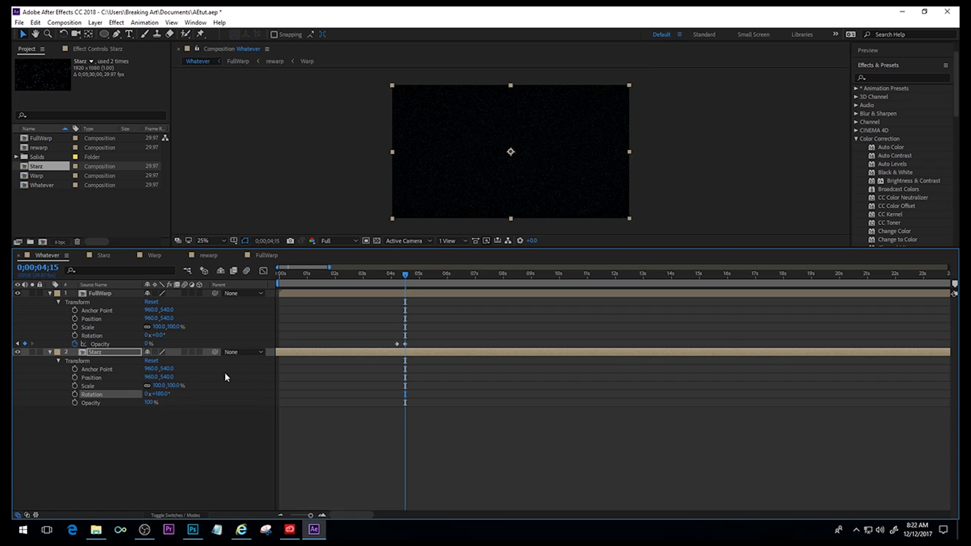
Step: Duplicate the Starz layer, previewing before and after, and bring up Whatever's Composition Settings
{"action": "key", "text": "space"}
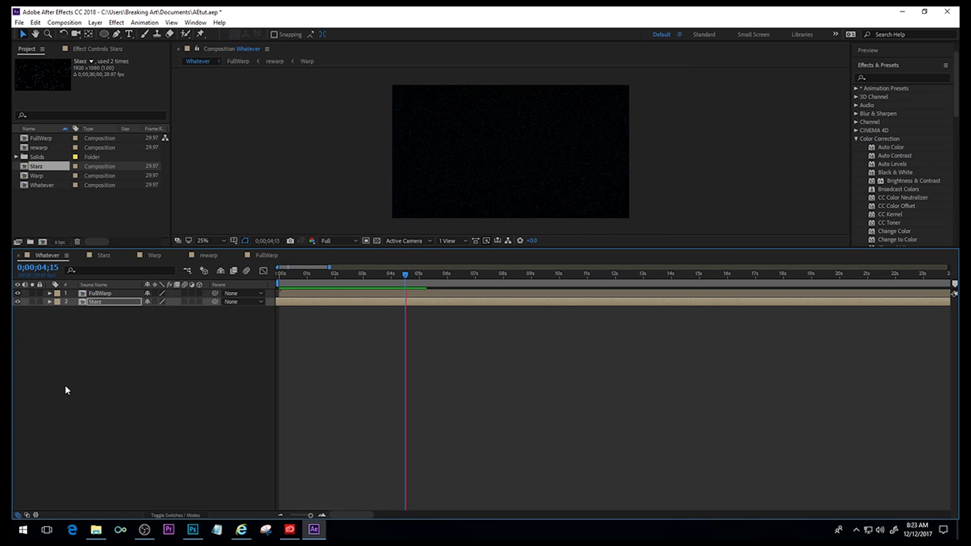
{"action": "key", "text": "space"}
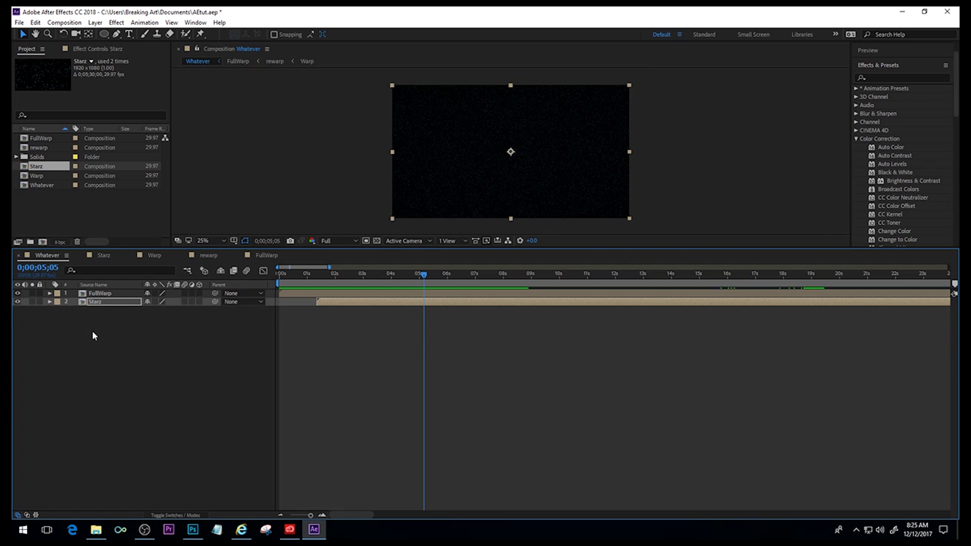
{"action": "key", "text": "ctrl+d"}
{"action": "key", "text": "space"}
{"action": "key", "text": "space"}
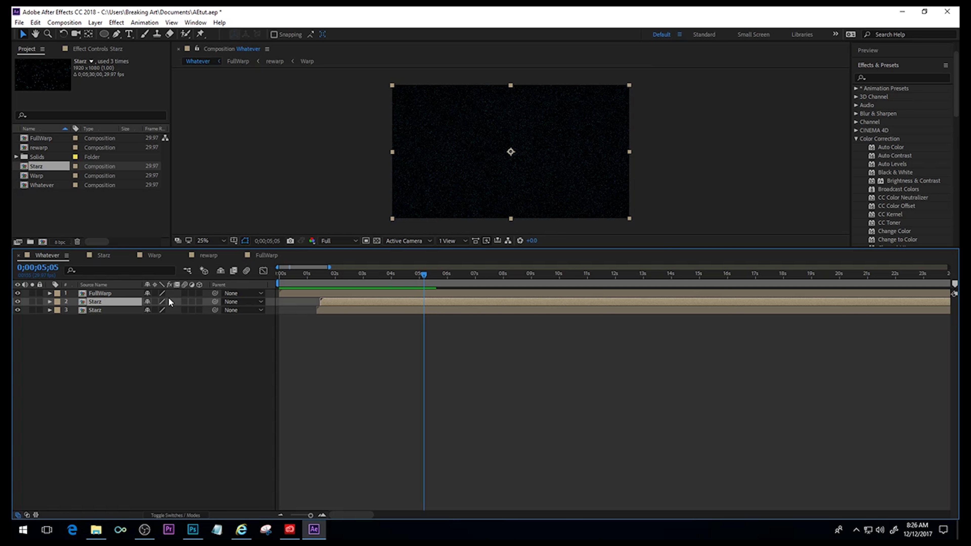
{"action": "left_click", "coordinate": [242, 246]}
{"action": "key", "text": "space"}
{"action": "key", "text": "ctrl+k"}
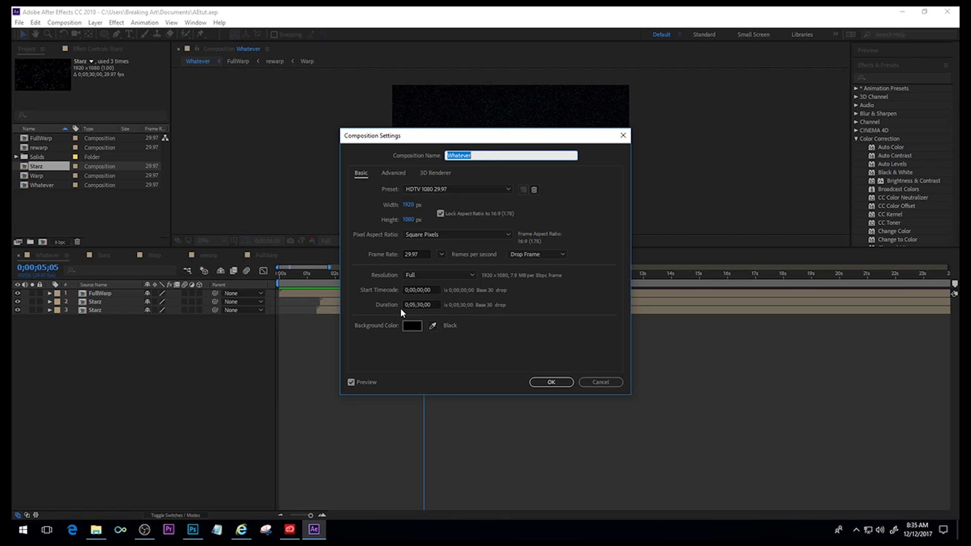
Step: Edit the Whatever composition's duration and confirm the new Composition Settings
{"action": "left_click", "coordinate": [554, 383]}
{"action": "key", "text": "ctrl+alt+m"}
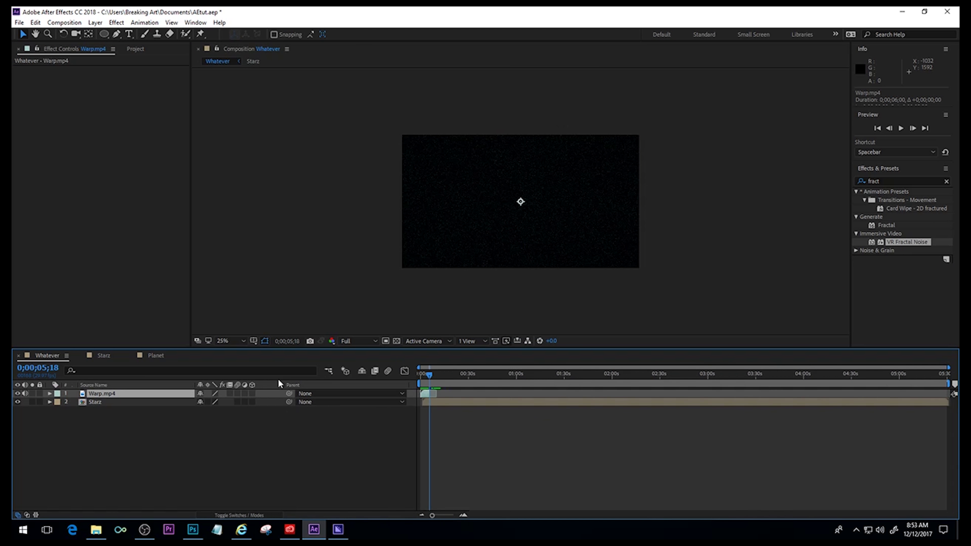
Step: Bring up the options menu for the Whatever timeline
{"action": "left_click", "coordinate": [66, 356]}
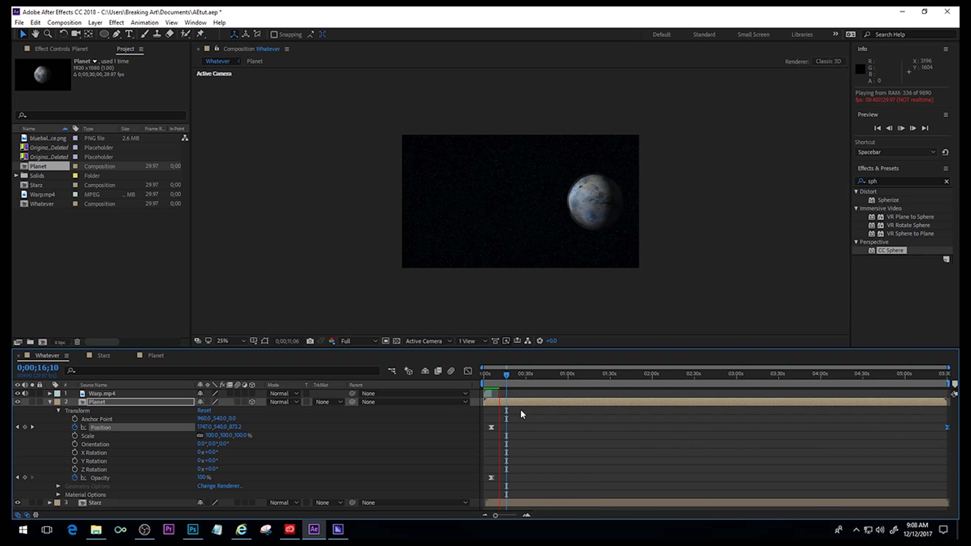
Step: Restart the composition preview to check the Moon texture
{"action": "key", "text": "space"}
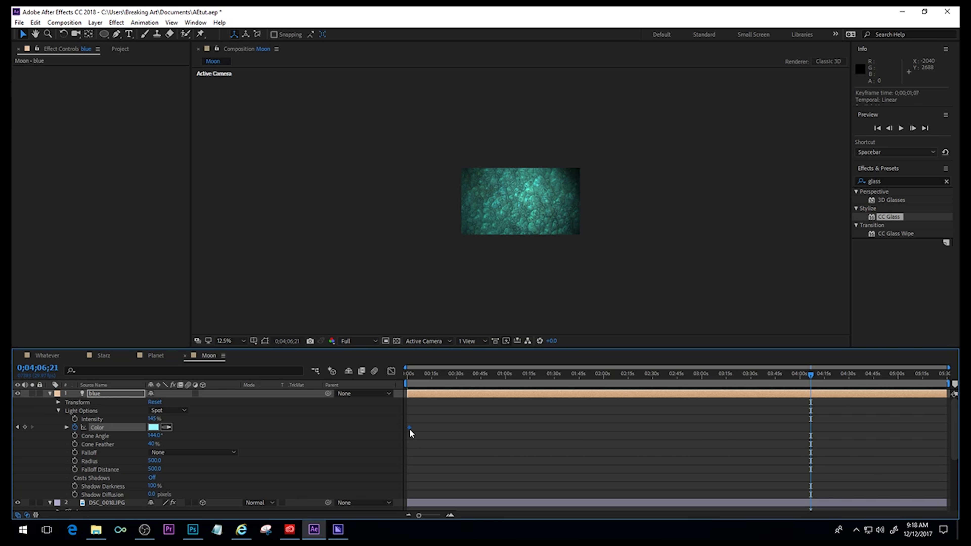
Step: Move the Moon's light colour keyframe later in the timeline
{"action": "left_click_drag", "start_coordinate": [409, 429], "coordinate": [527, 426]}
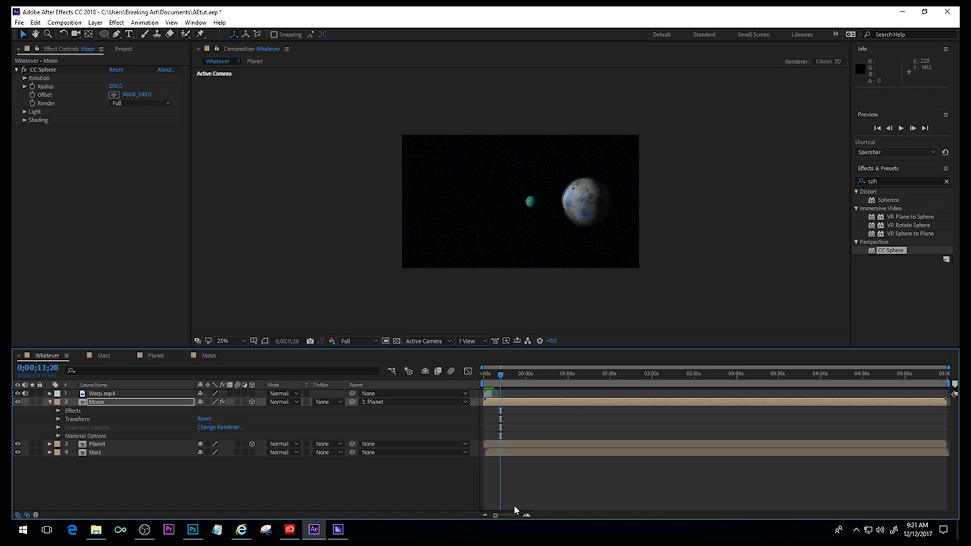
Step: At about 22 seconds, nudge the moon's last Position keyframe and paste a copy of it
{"action": "left_click", "coordinate": [681, 378]}
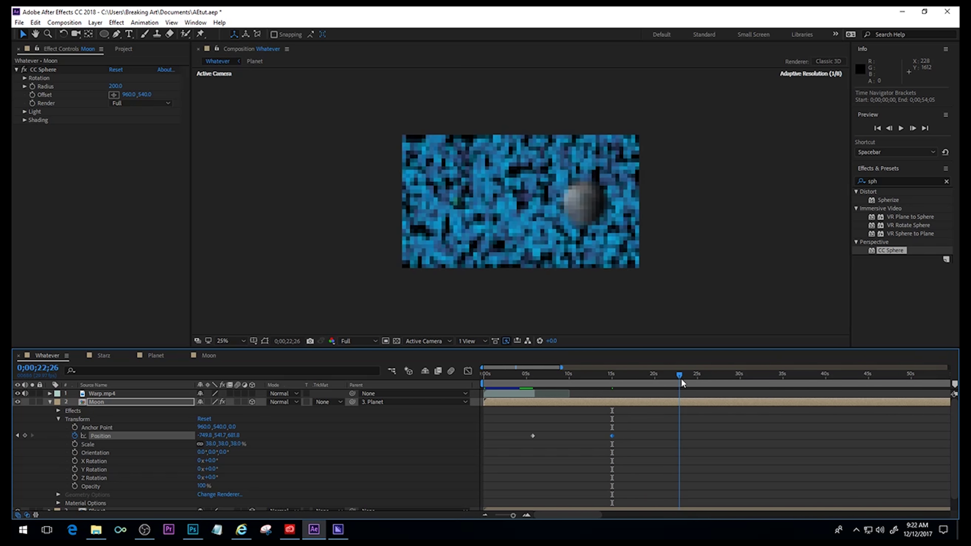
{"action": "left_click_drag", "start_coordinate": [679, 378], "coordinate": [741, 386]}
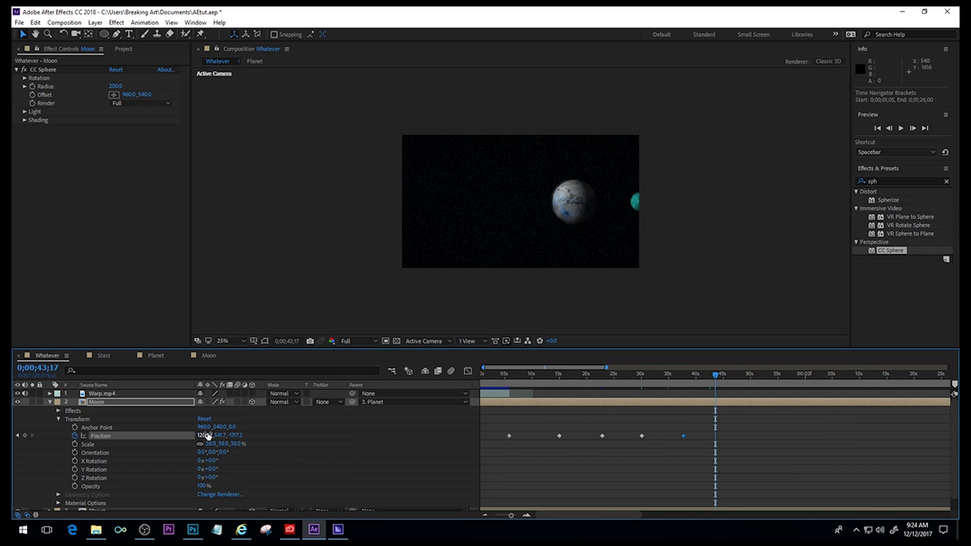
{"action": "left_click_drag", "start_coordinate": [715, 436], "coordinate": [712, 436]}
{"action": "key", "text": "ctrl+c"}
{"action": "key", "text": "ctrl+v"}
Step: Select the moon's Position keyframes to repeat the orbit and preview the moon circling the planet
{"action": "left_click", "coordinate": [747, 377]}
{"action": "left_click_drag", "start_coordinate": [494, 419], "coordinate": [704, 449]}
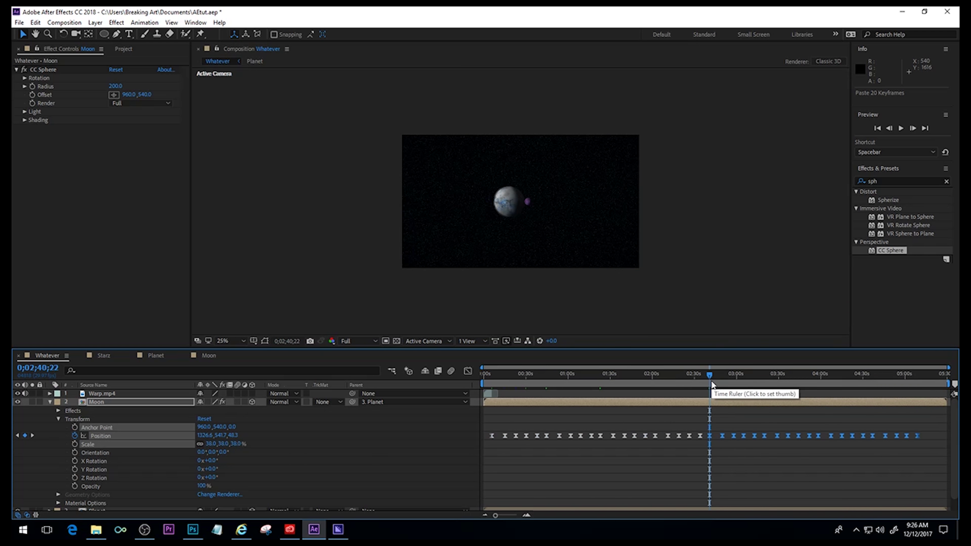
{"action": "key", "text": "space"}
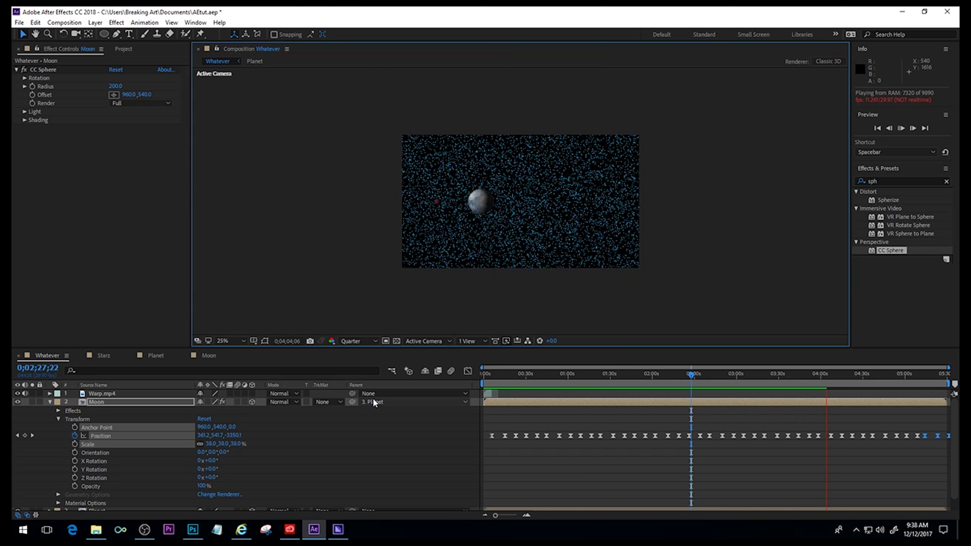
{"action": "key", "text": "space"}
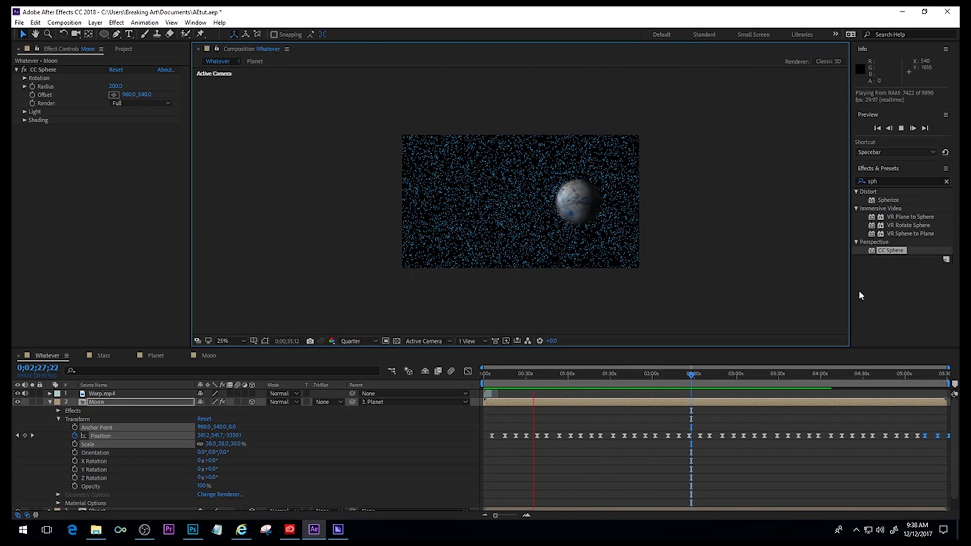